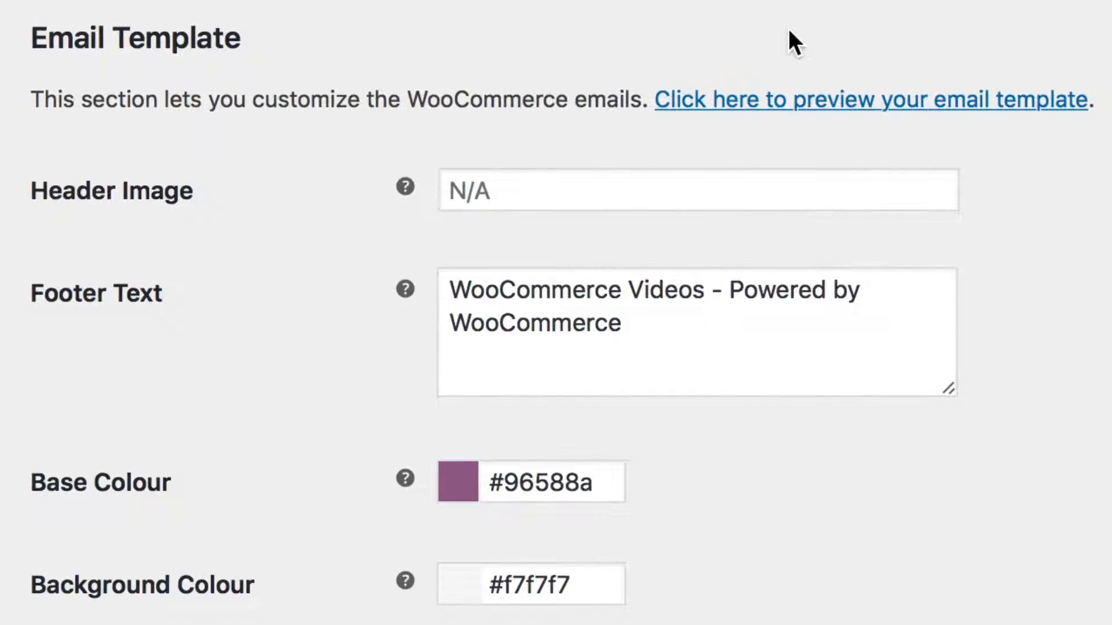
pyautogui.click(571, 190)
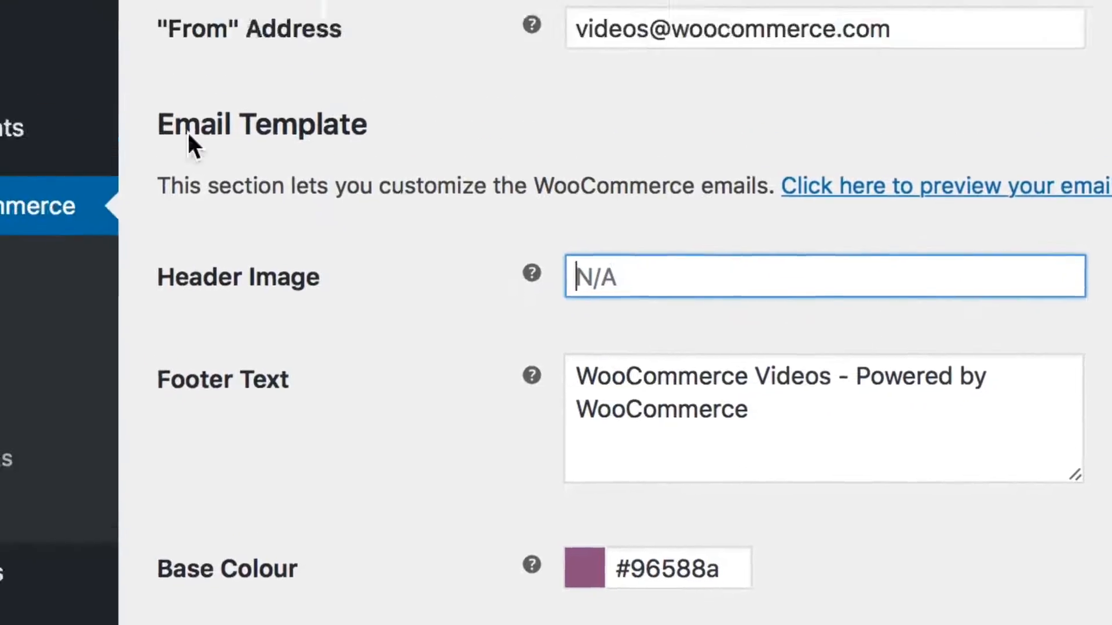
pyautogui.moveTo(107, 134)
pyautogui.click(367, 174)
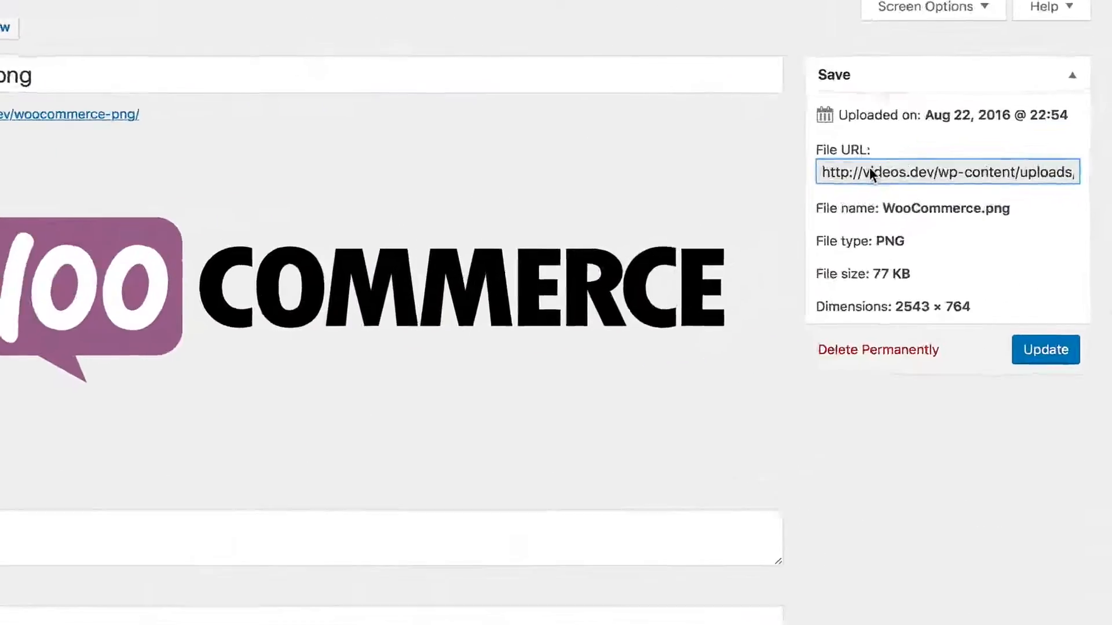
pyautogui.click(852, 171)
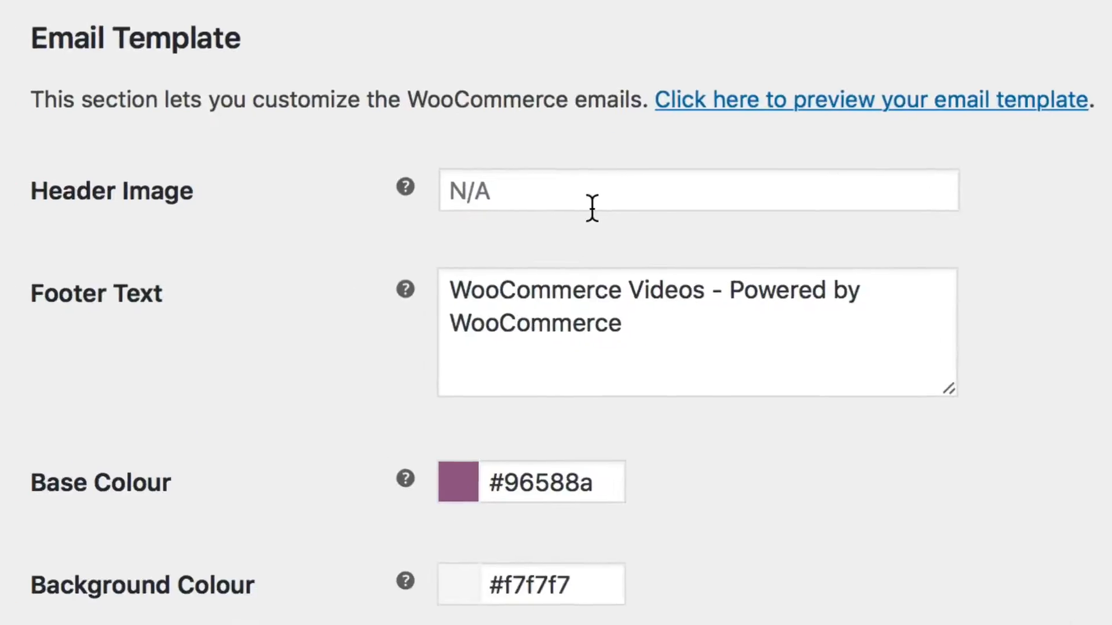
pyautogui.click(591, 208)
pyautogui.write('http://videos.dev/wp-content/uploads/2016/08/WooCommerce.png')
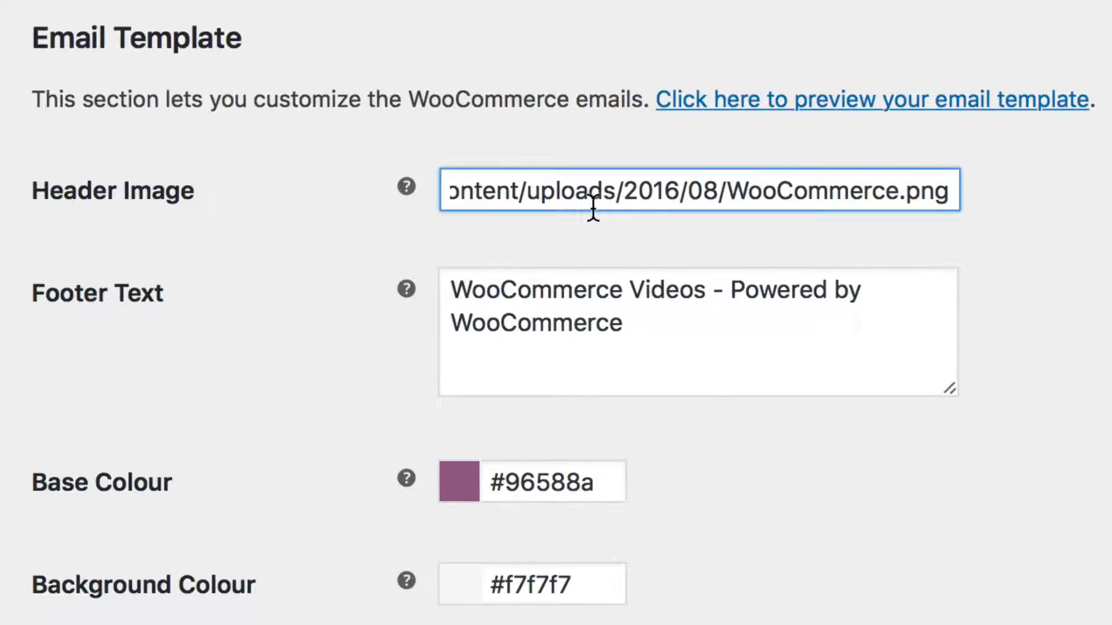
# - Look over the footer text and colour settings, and open the email template preview
pyautogui.click(681, 331)
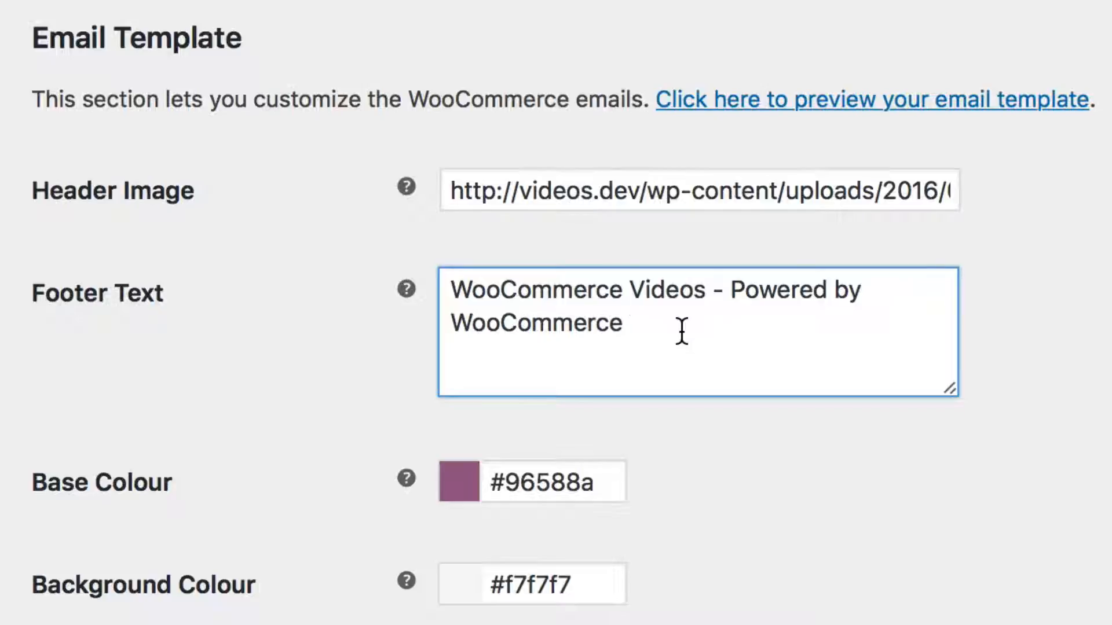
pyautogui.scroll(-3, 126, 293)
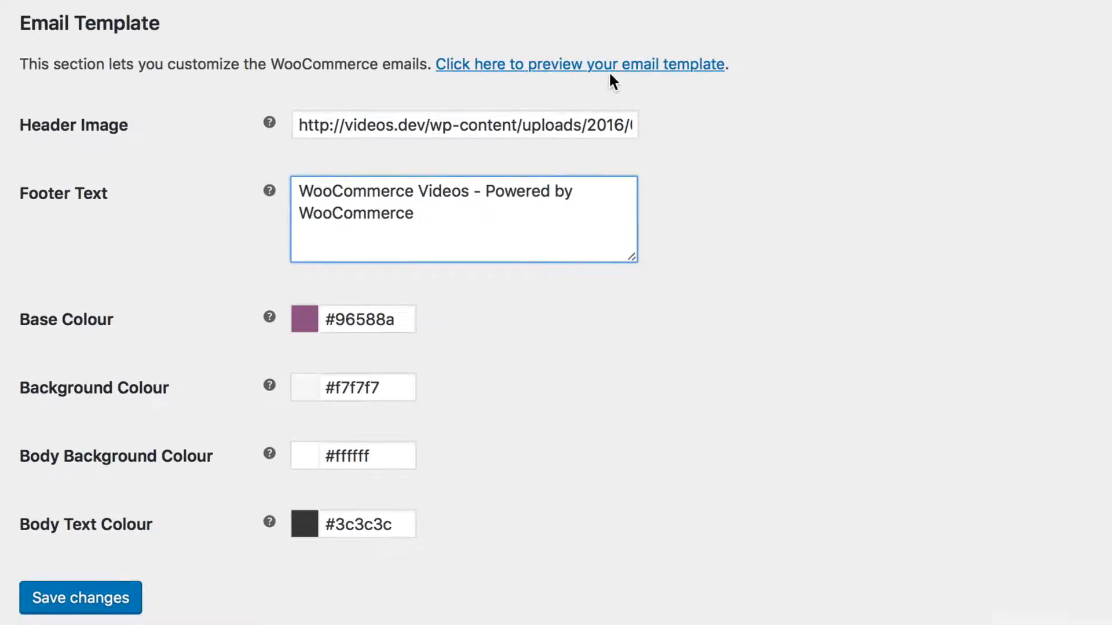
pyautogui.click(609, 69)
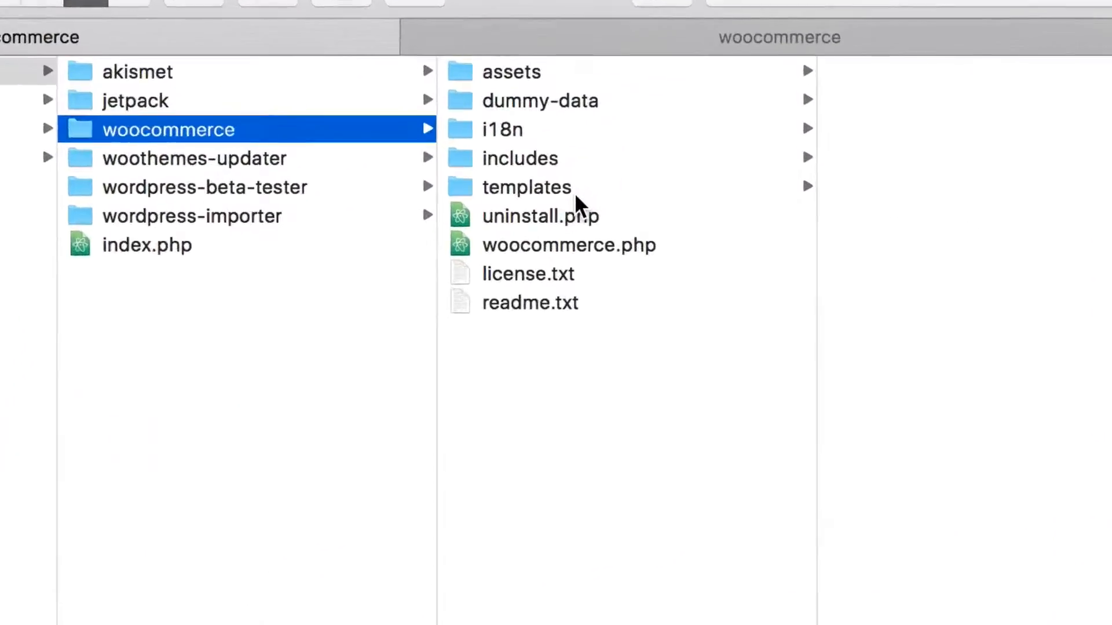
# - In Finder, locate the WooCommerce plugin's templates/emails folder and the storefront theme's woocommerce folder
pyautogui.click(652, 217)
pyautogui.click(899, 150)
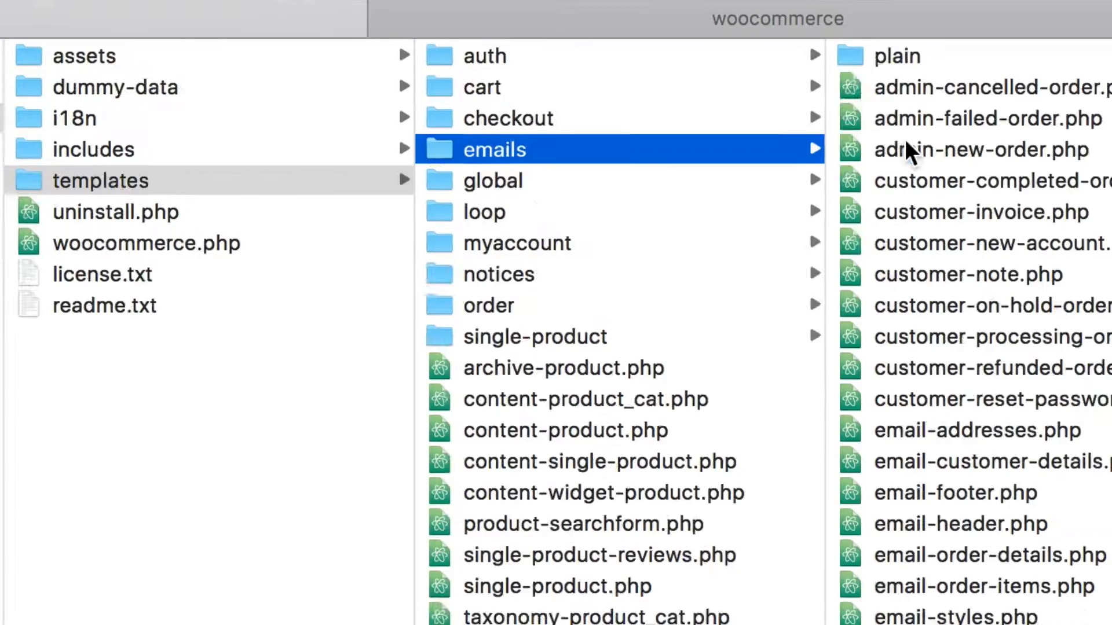
pyautogui.click(742, 21)
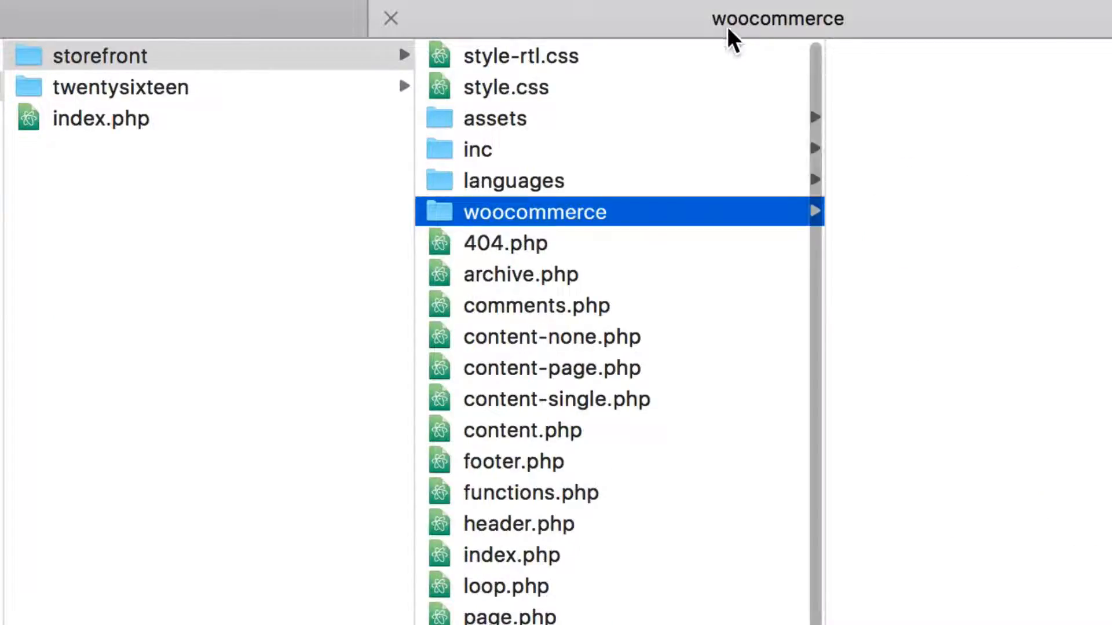
pyautogui.click(157, 55)
pyautogui.click(534, 205)
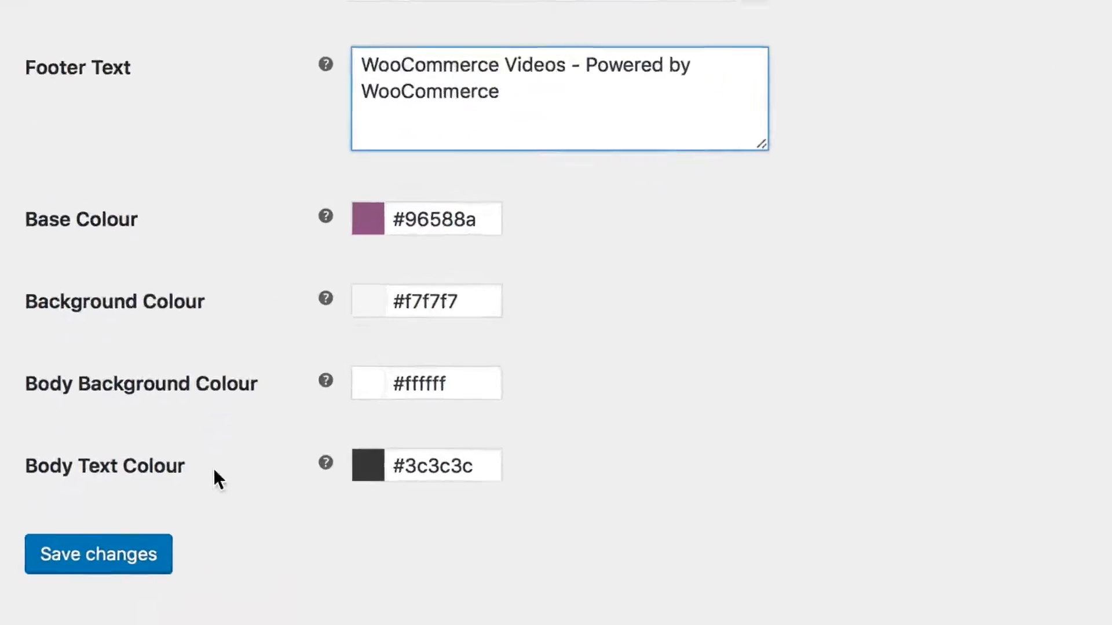
# - Save the email template settings
pyautogui.click(162, 554)
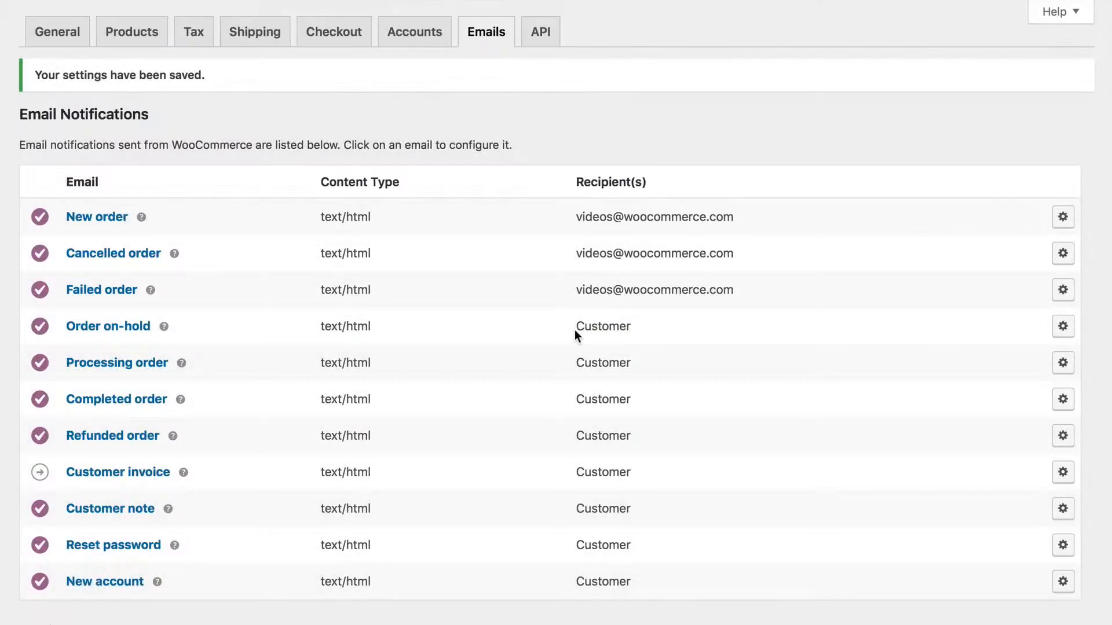
pyautogui.moveTo(574, 329); pyautogui.dragTo(636, 332)
pyautogui.click(669, 332)
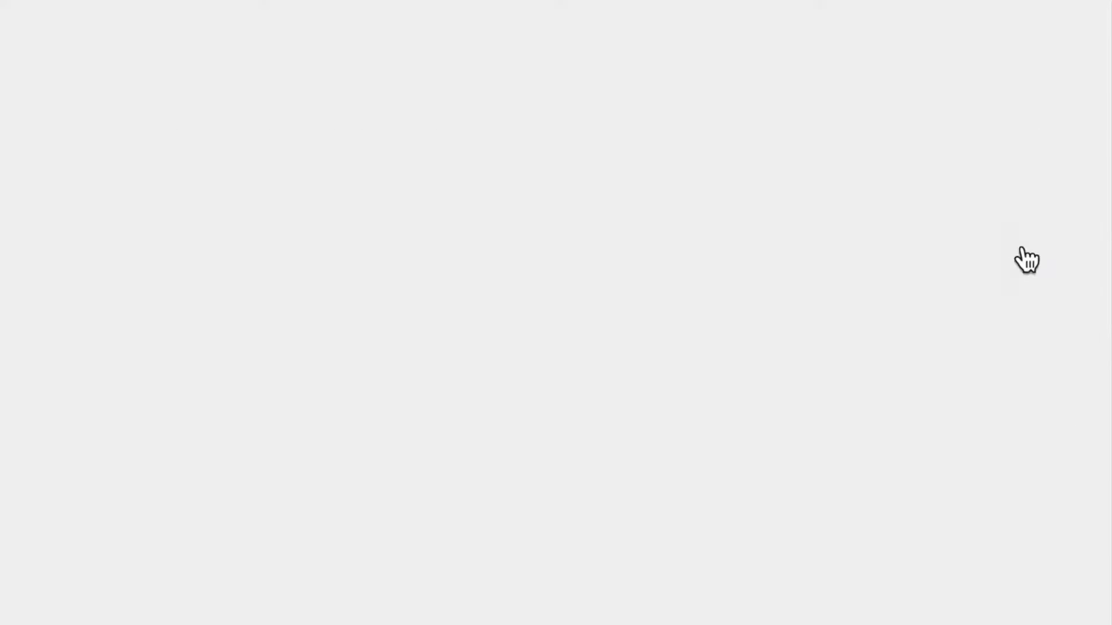
# - Open the New order notification's settings and add a second recipient email address after a comma
pyautogui.click(1026, 259)
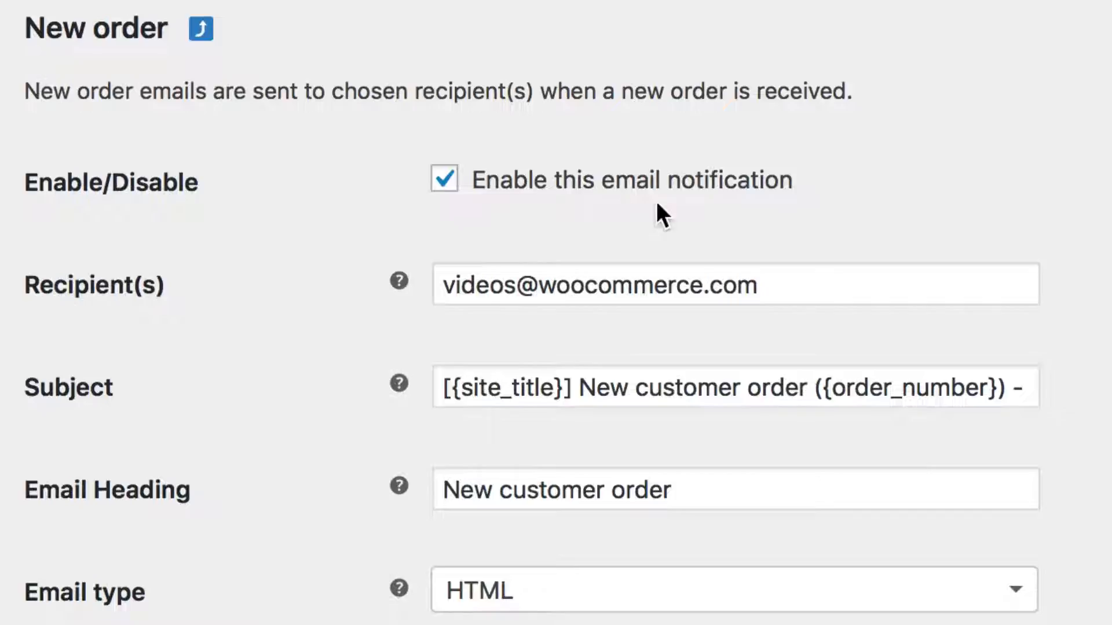
pyautogui.click(822, 277)
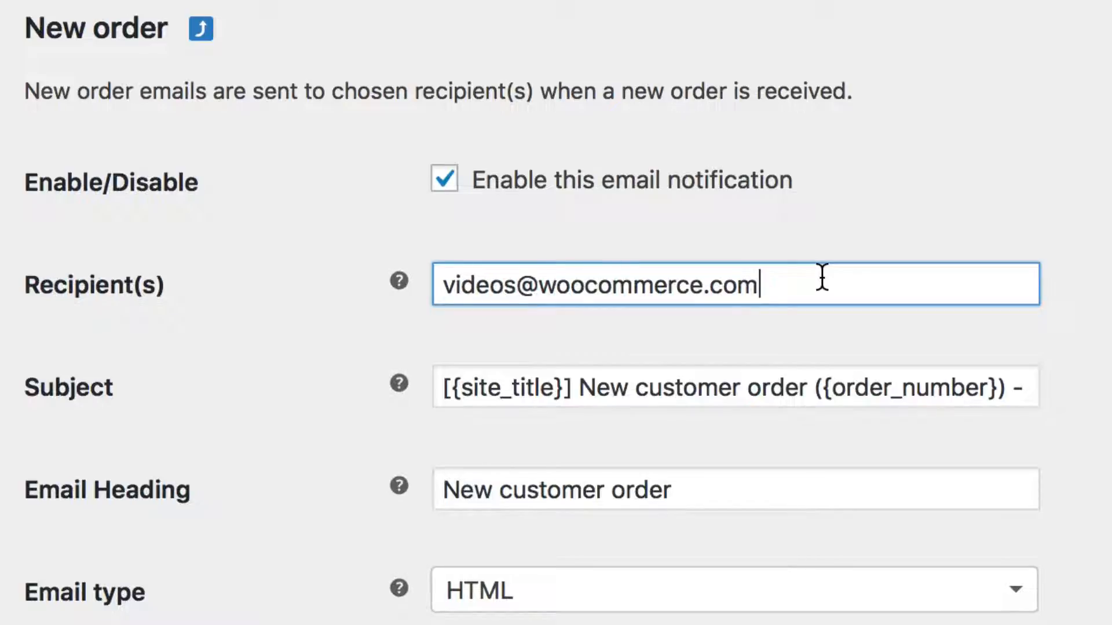
pyautogui.write(', another@email.com')
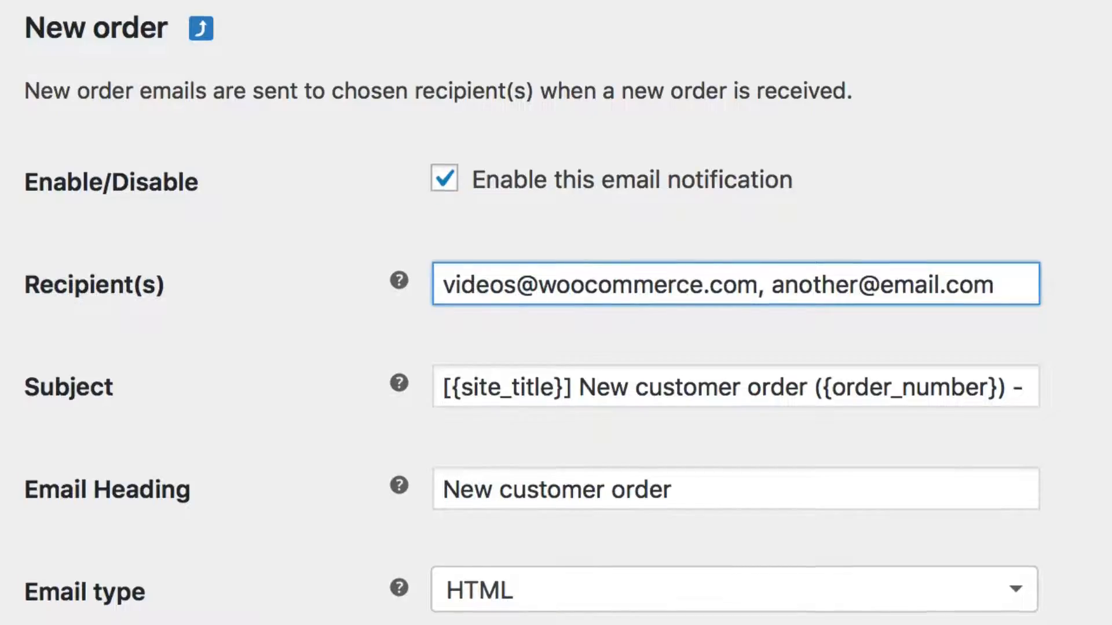
# - Examine the placeholders in the New order email's subject and its email heading
pyautogui.scroll(-4, 1013, 218)
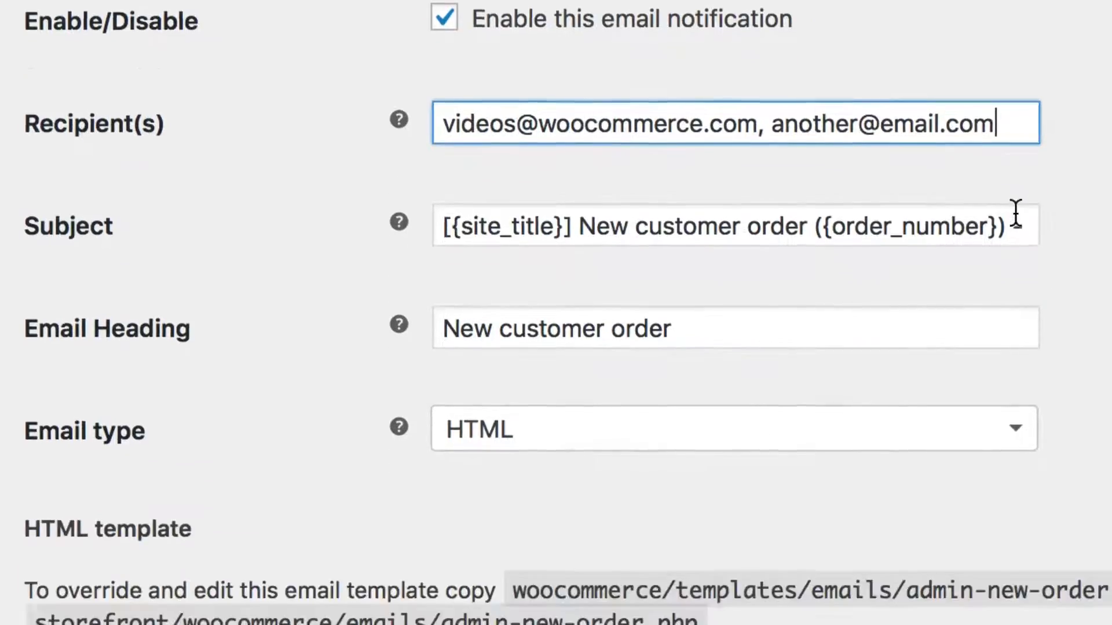
pyautogui.click(1032, 166)
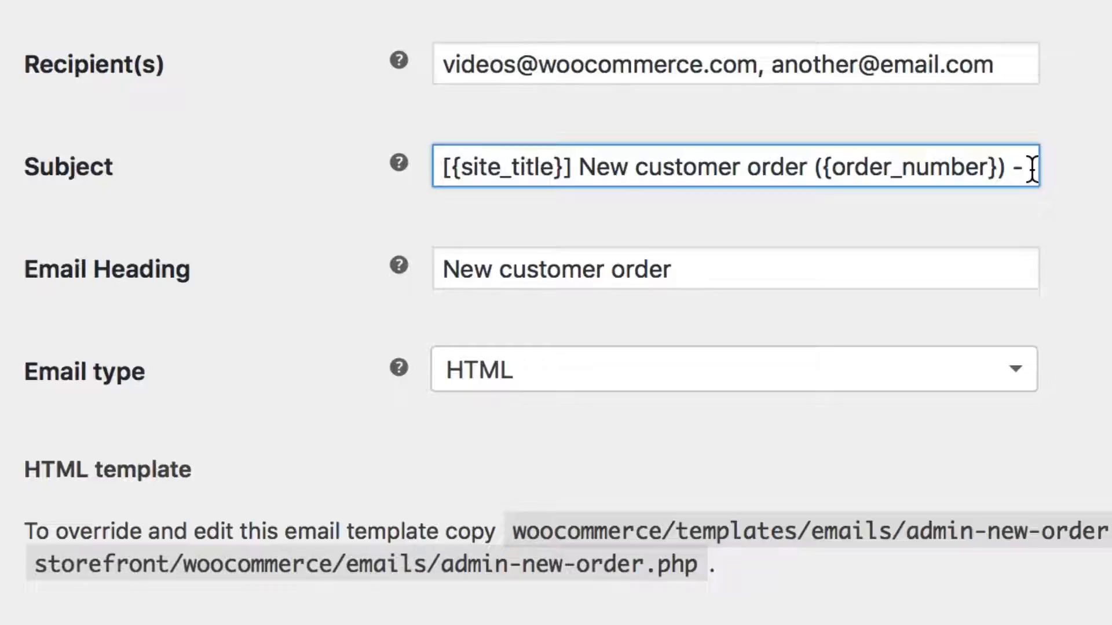
pyautogui.press('Down')
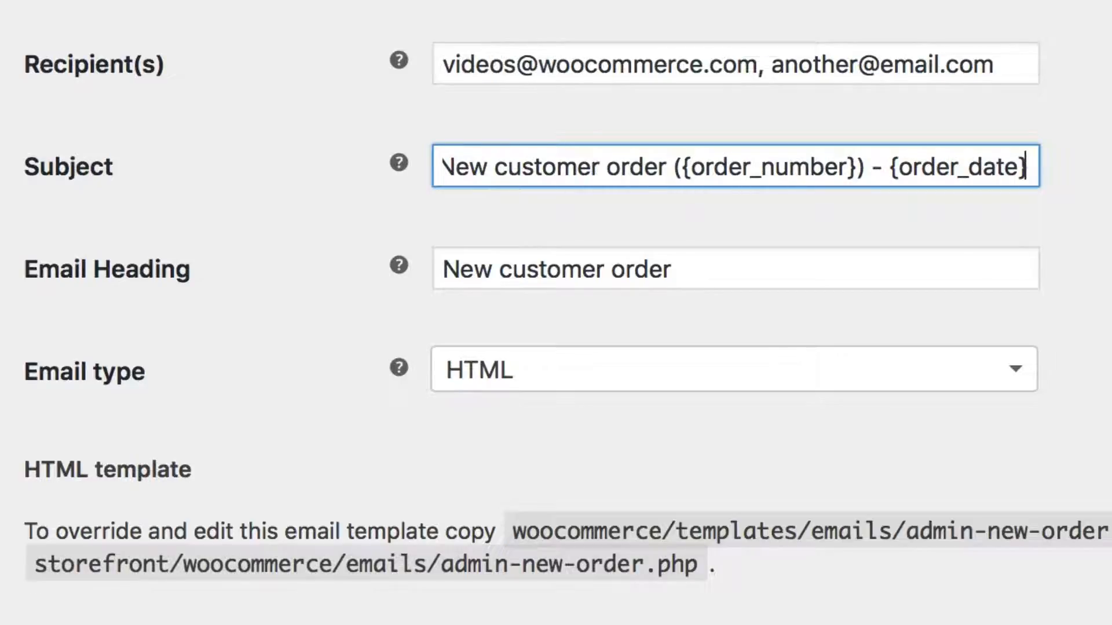
pyautogui.press('Up')
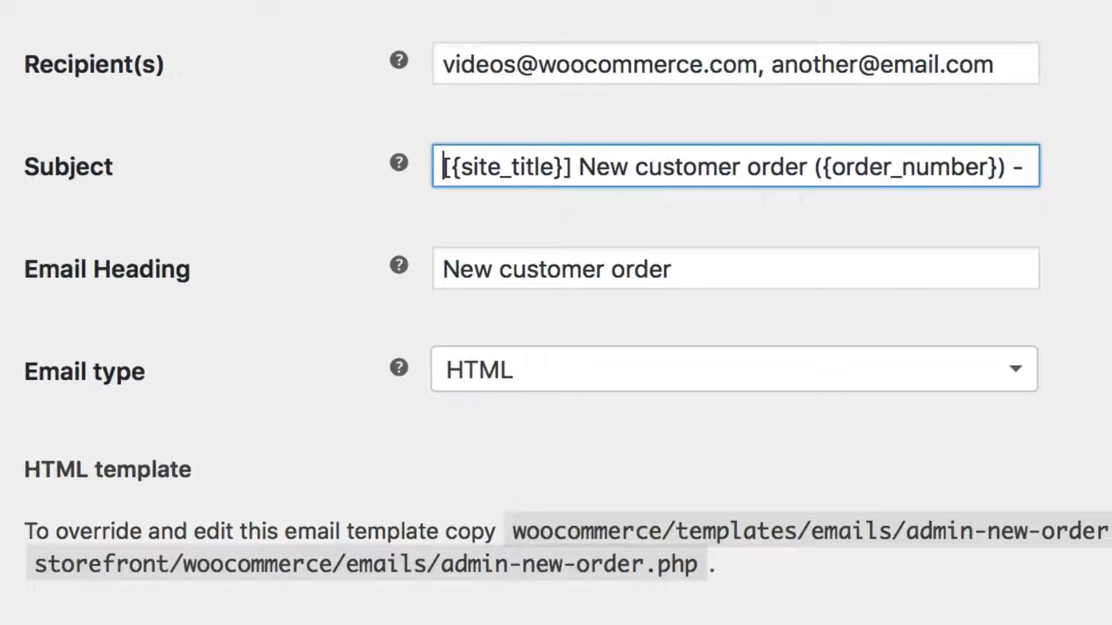
pyautogui.click(860, 270)
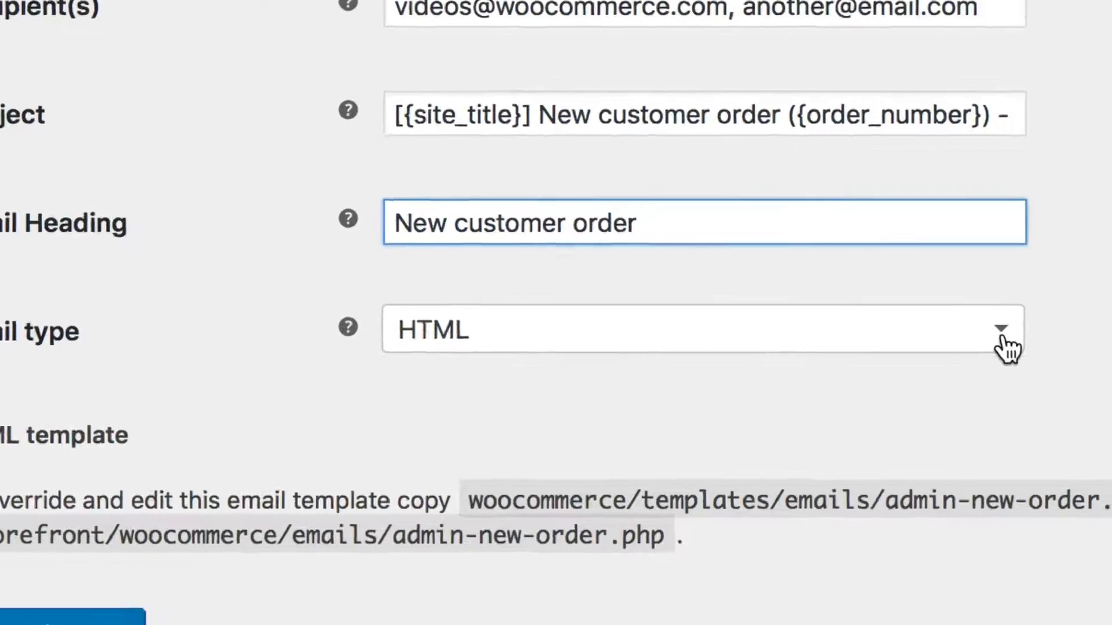
# - Choose HTML as the New order email type and copy its template file to the theme
pyautogui.click(1014, 376)
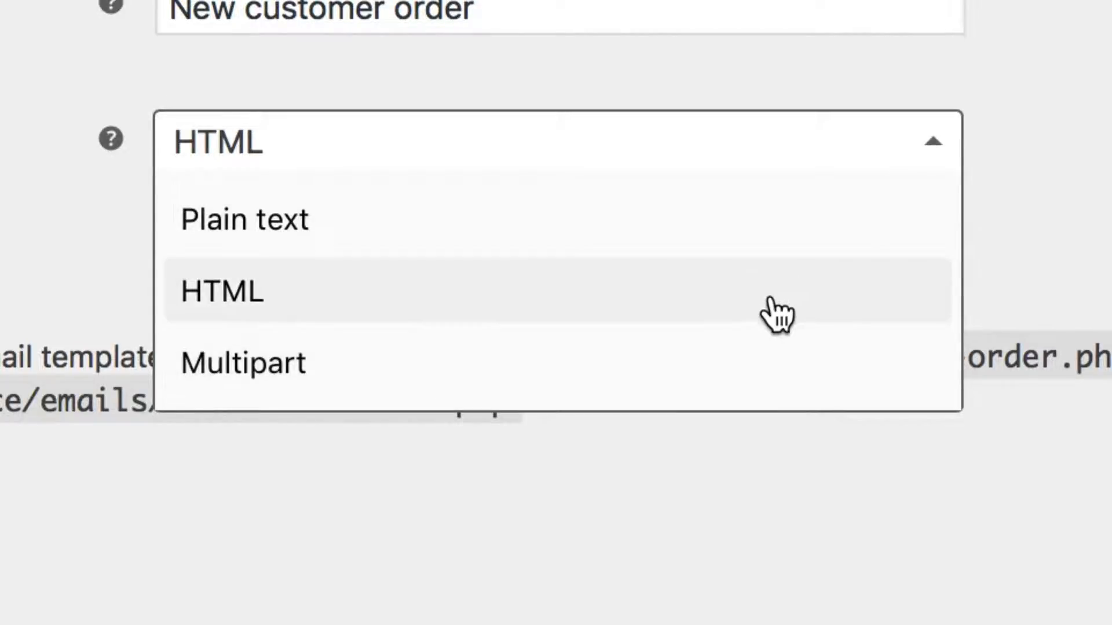
pyautogui.click(778, 315)
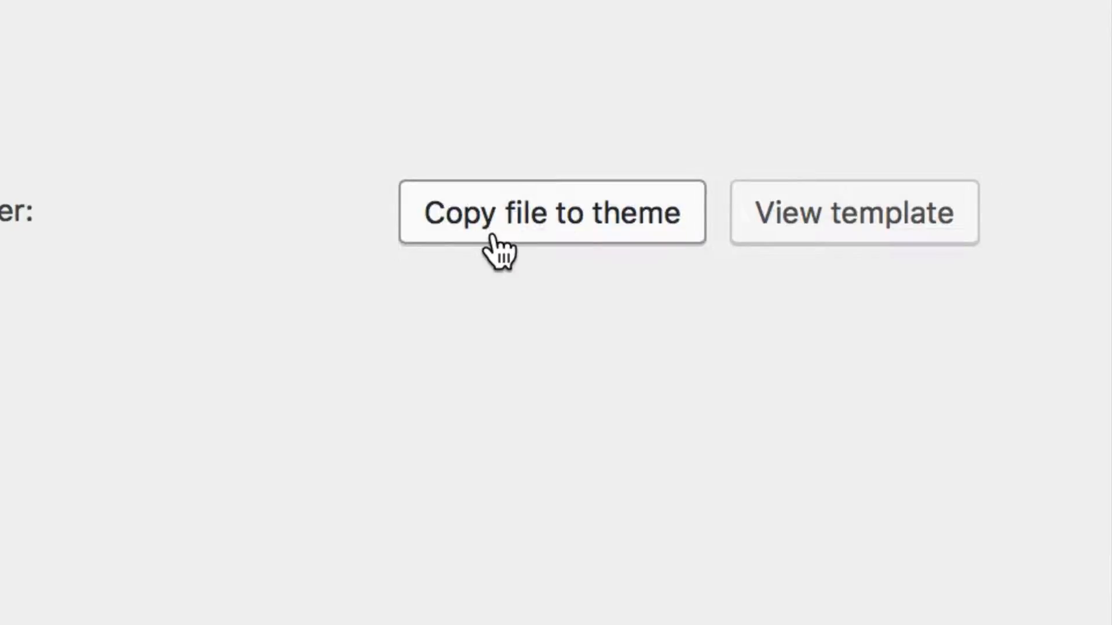
pyautogui.click(491, 237)
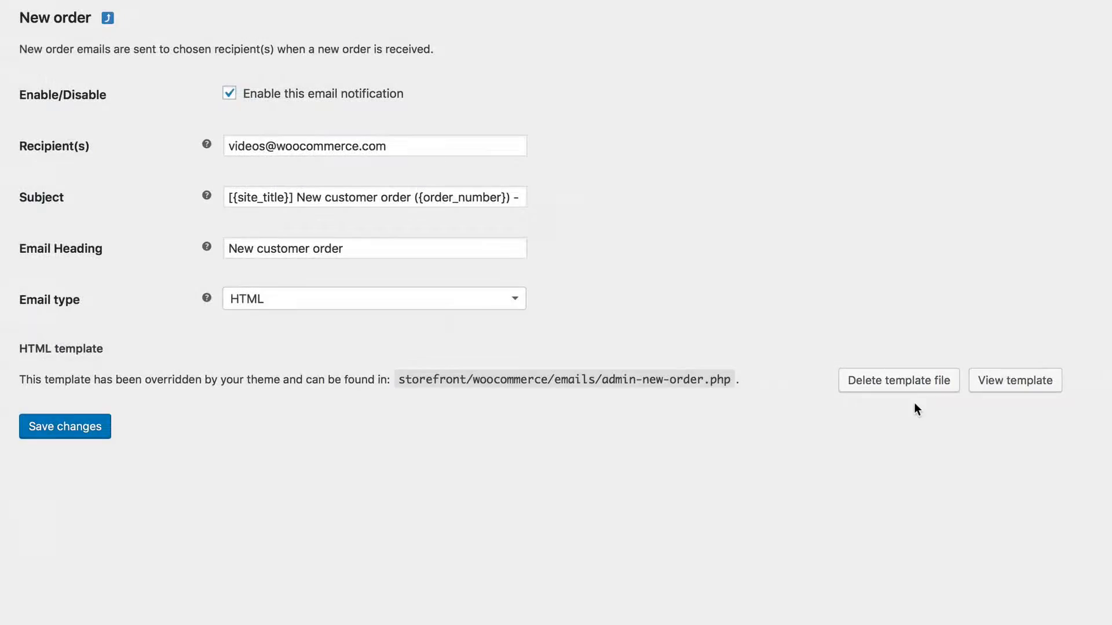
# - Display the overridden admin-new-order.php template and read through its code
pyautogui.click(1014, 387)
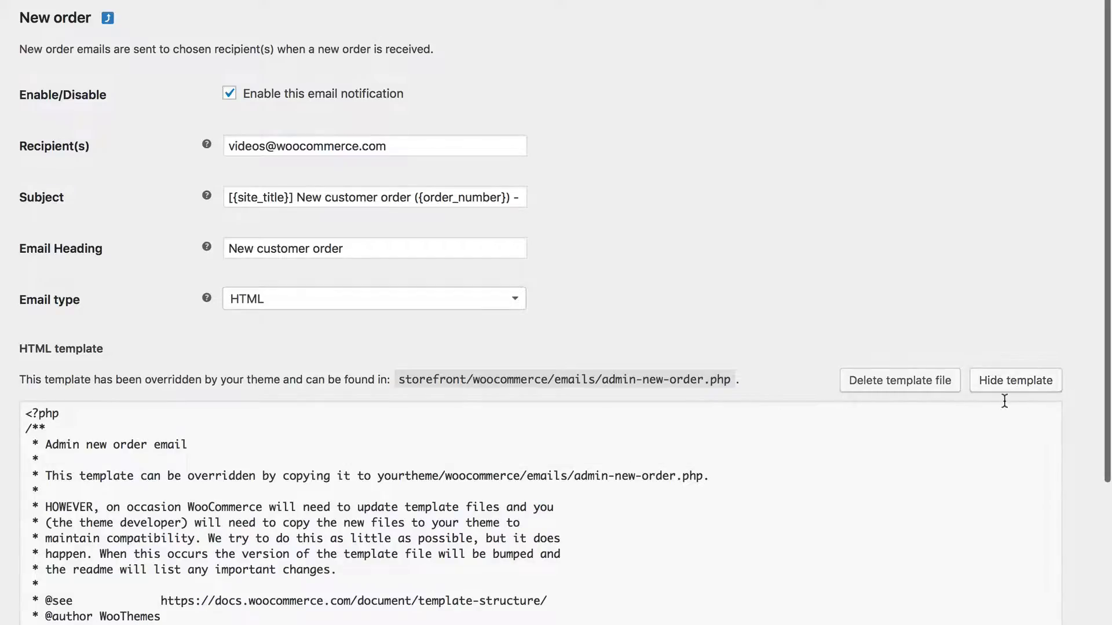
pyautogui.scroll(-10, 1004, 405)
pyautogui.scroll(-4, 777, 308)
pyautogui.scroll(-3, 640, 307)
pyautogui.scroll(-3, 639, 307)
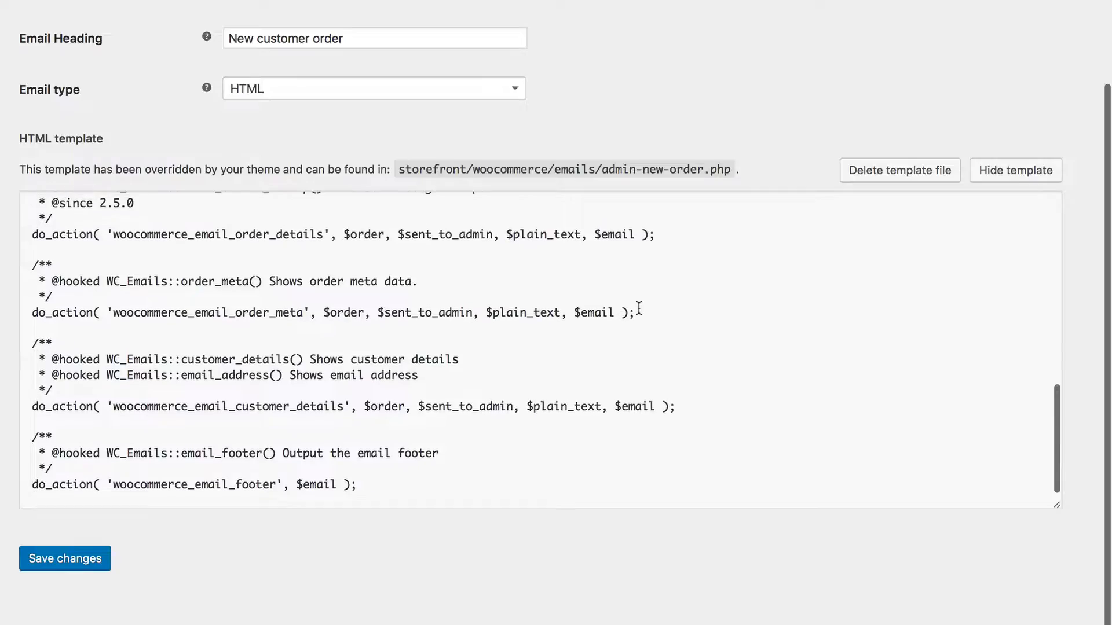
pyautogui.scroll(10, 639, 308)
pyautogui.scroll(5, 639, 307)
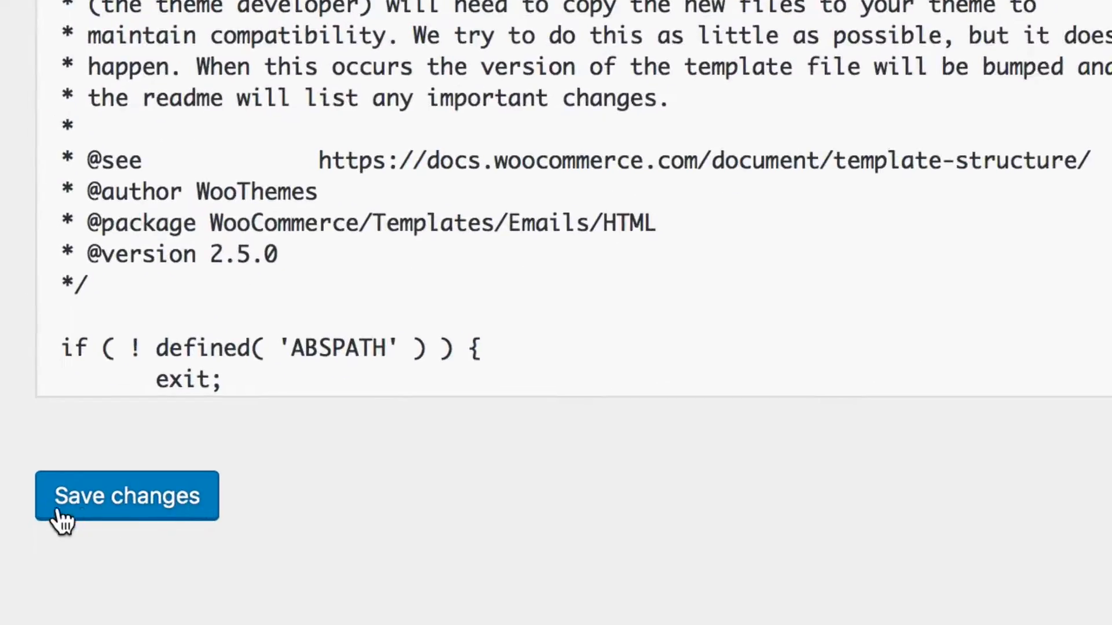
# - Save the New order email settings and hide the template code
pyautogui.click(159, 526)
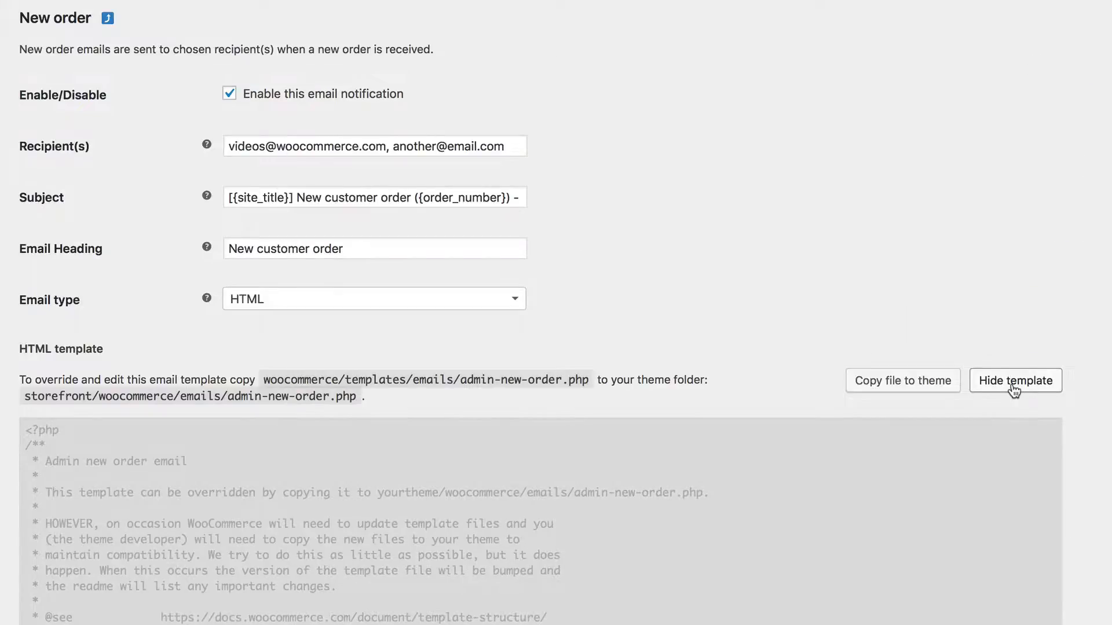
pyautogui.click(1014, 388)
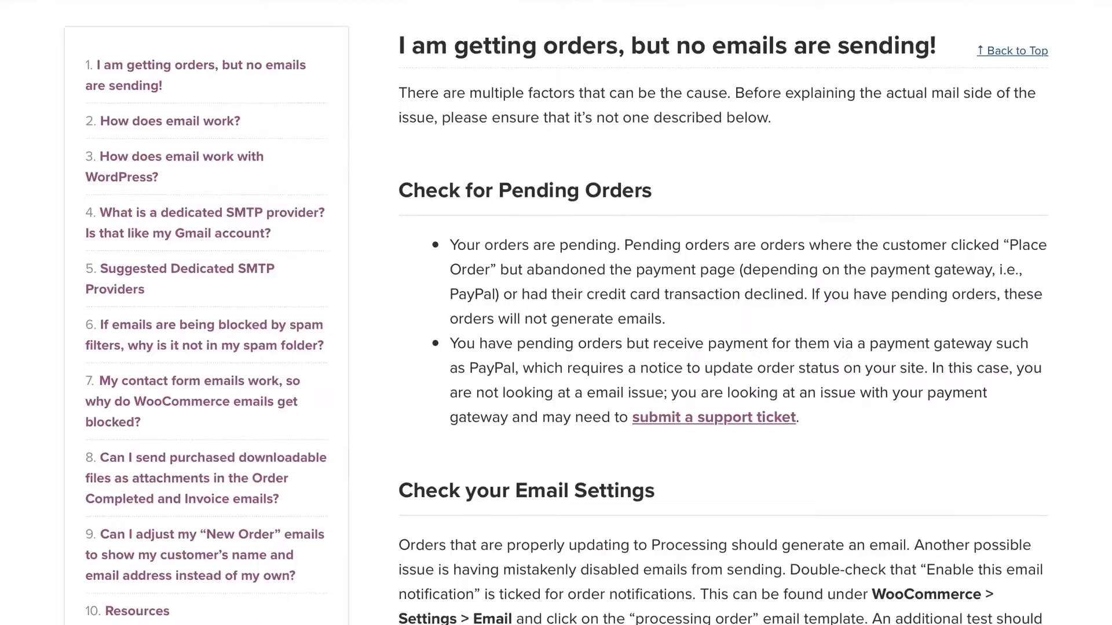
# - Read the email troubleshooting documentation about pending orders and email settings
pyautogui.scroll(-3, 556, 312)
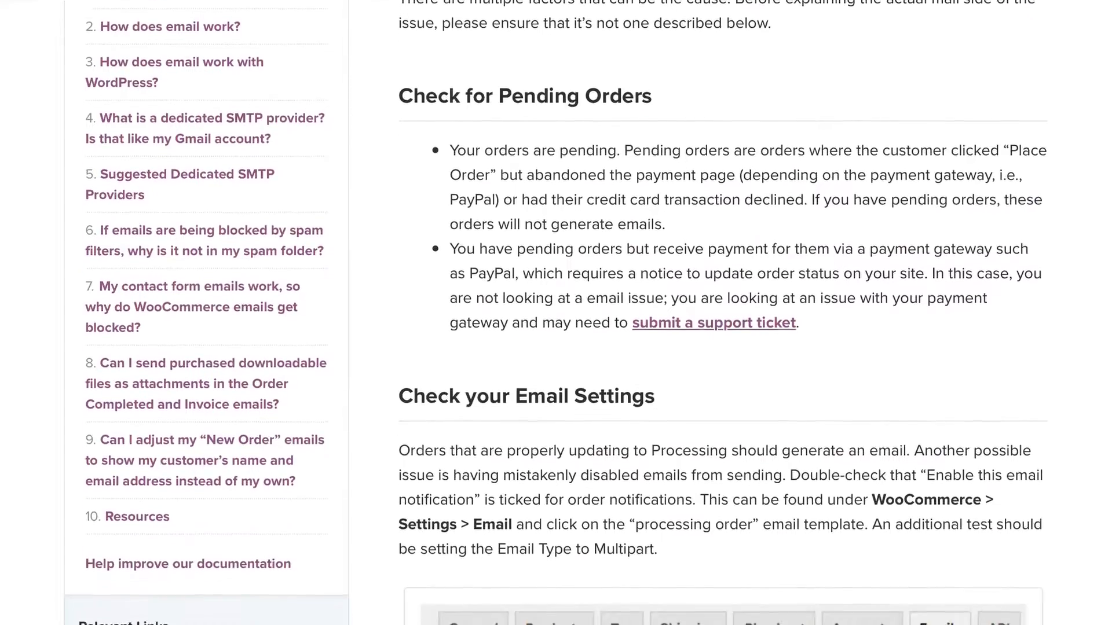
pyautogui.scroll(-4, 556, 313)
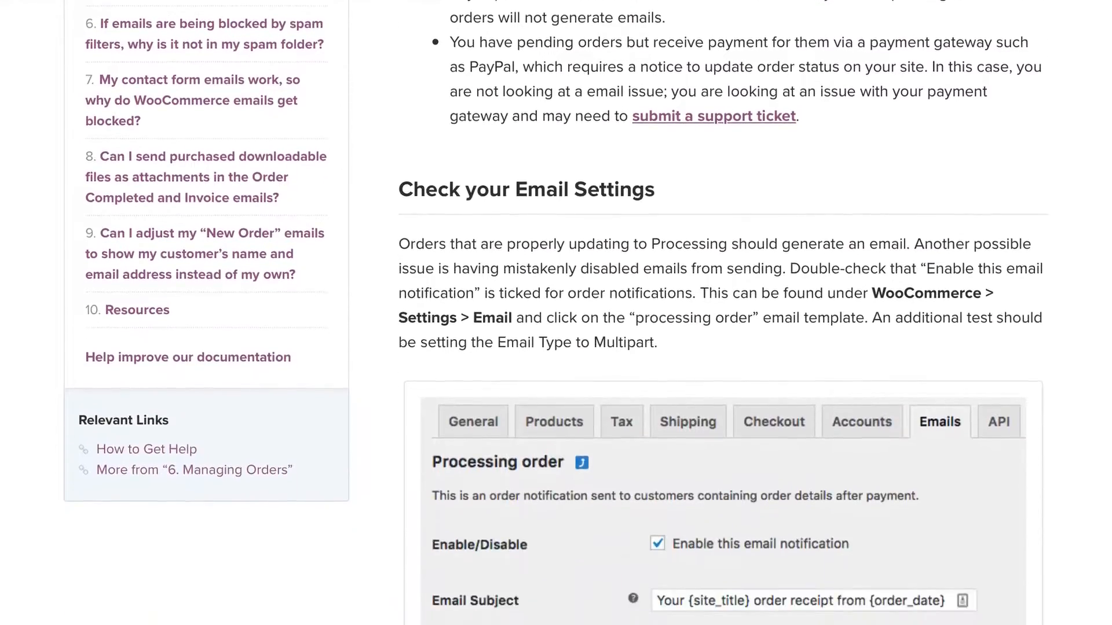